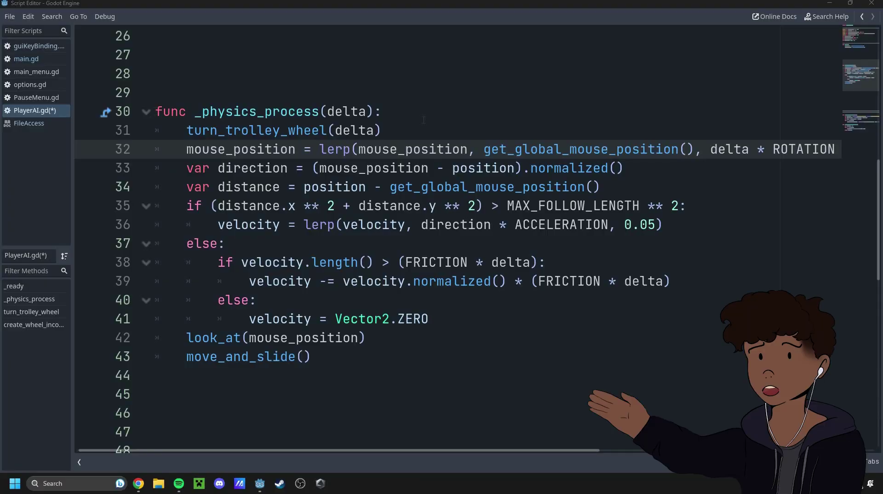
- In _physics_process, mark the .normalized() calls on lines 33 and 39
click(424, 120)
click(690, 168)
key(shift+Home)
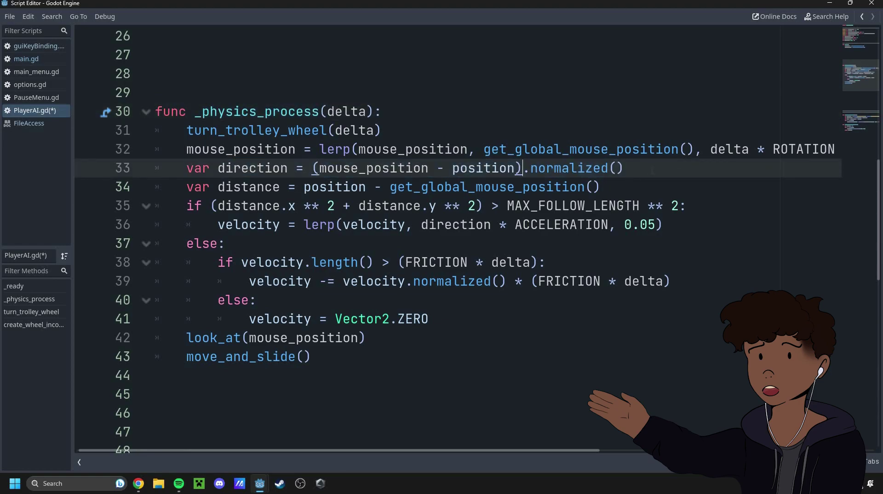
drag(524, 167, 626, 168)
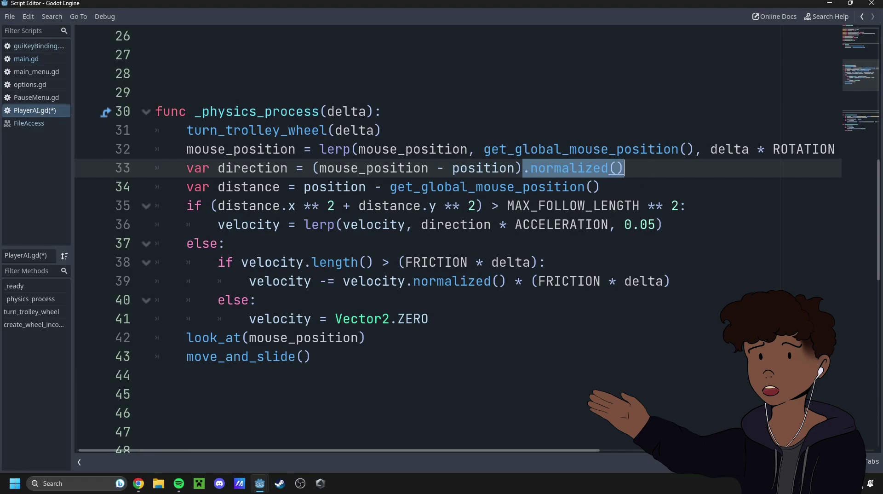
drag(508, 281, 405, 281)
click(698, 173)
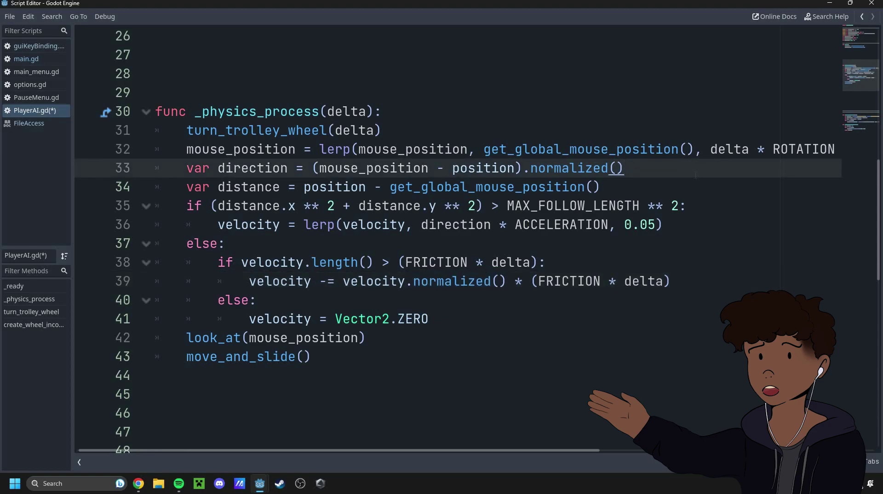
- Highlight get_global_mouse_position on lines 32 and 34, then drag the Mouse position point toward the circle
double_click(477, 188)
double_click(642, 150)
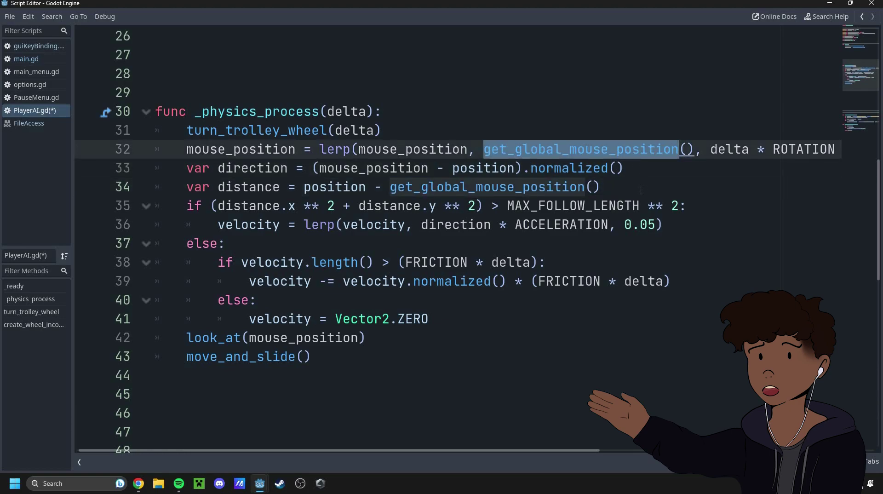
click(625, 187)
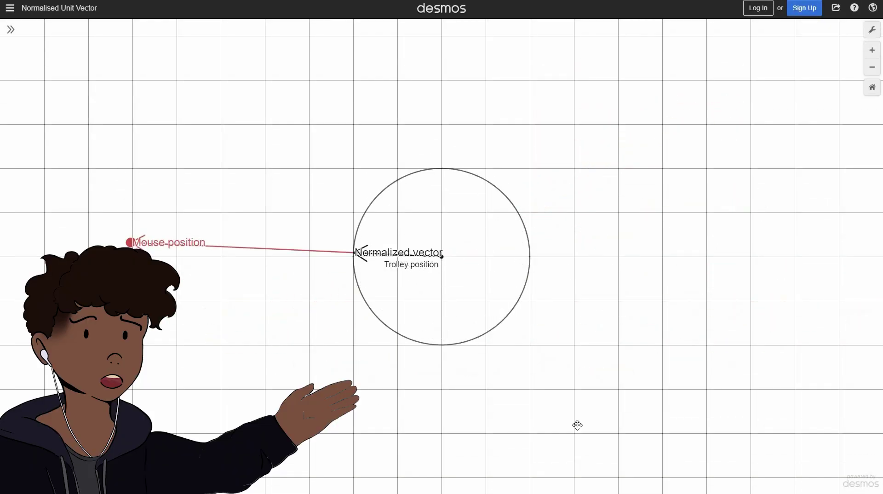
drag(782, 67, 517, 208)
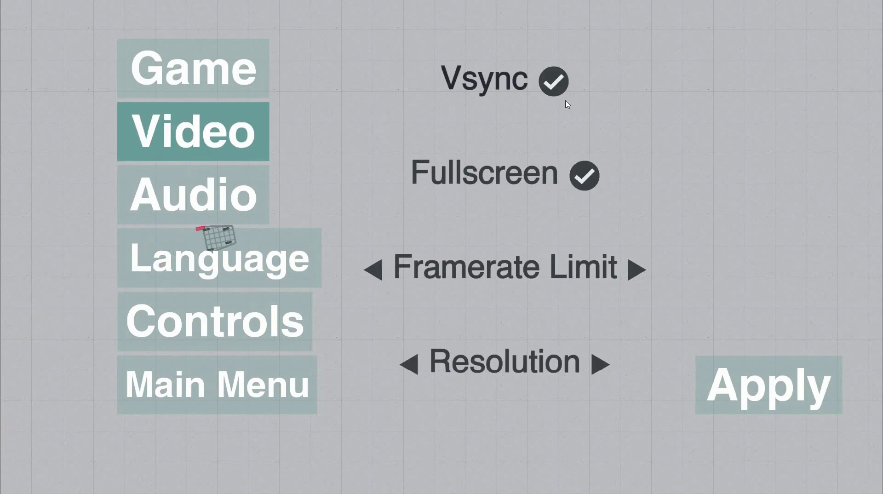
- Cycle the Framerate Limit through 30, 60, 120, 144 and 0, ending at 360
click(637, 270)
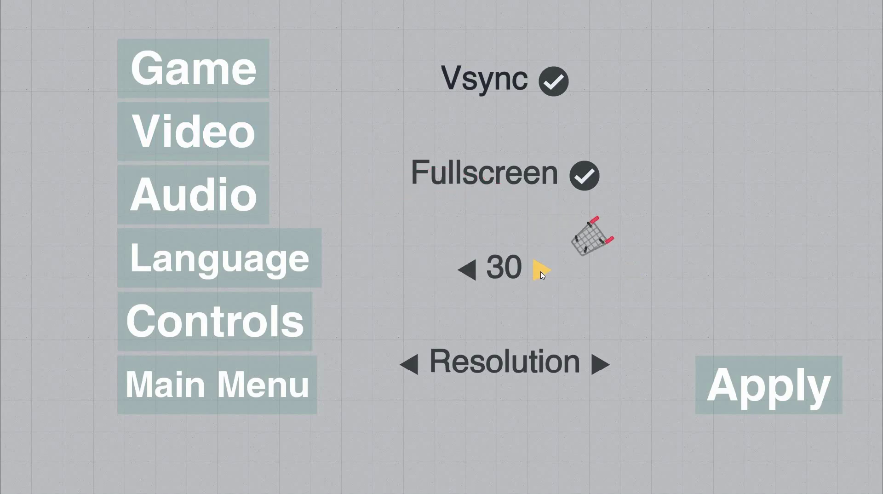
click(543, 275)
click(545, 275)
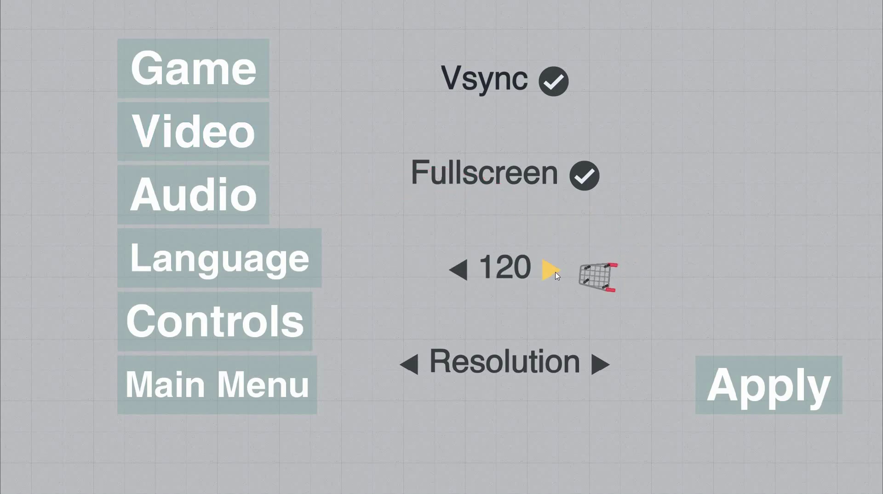
click(555, 276)
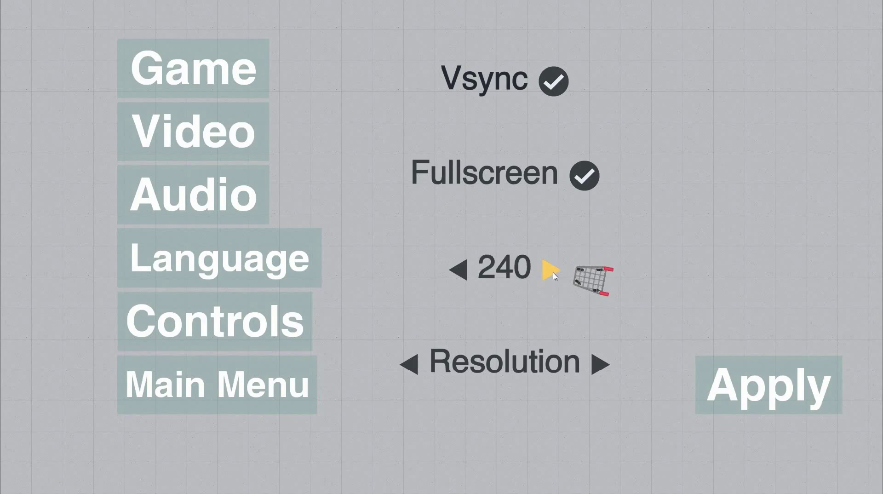
click(543, 277)
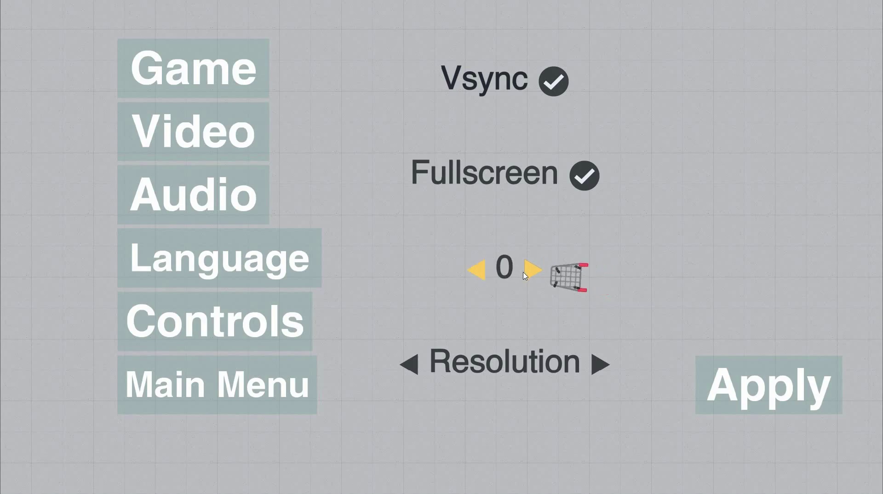
click(480, 274)
click(492, 272)
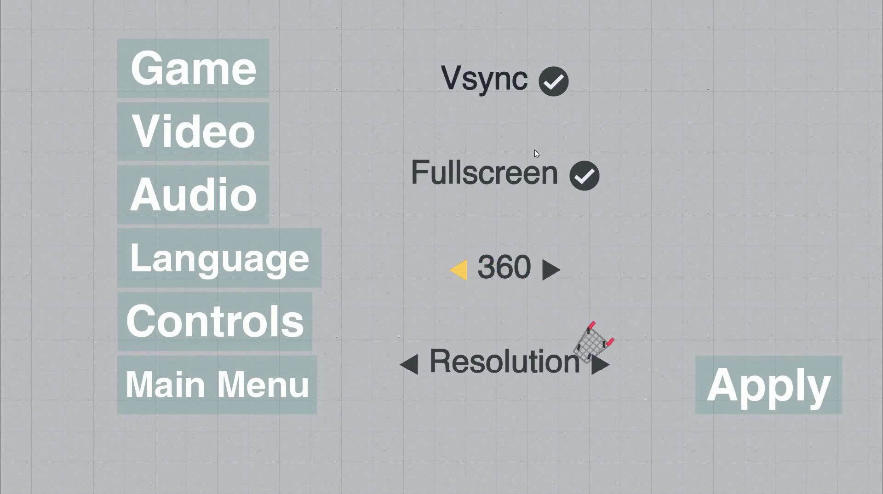
- Toggle Vsync off and on twice, leaving it enabled
click(550, 84)
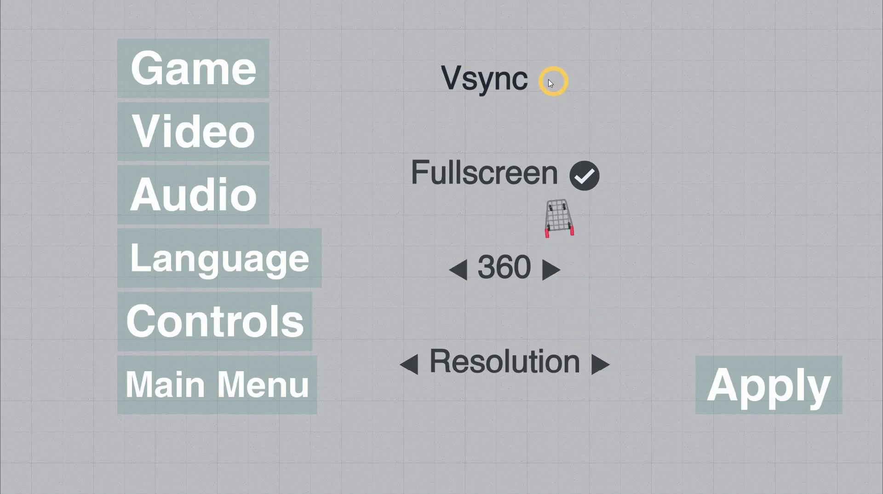
click(551, 86)
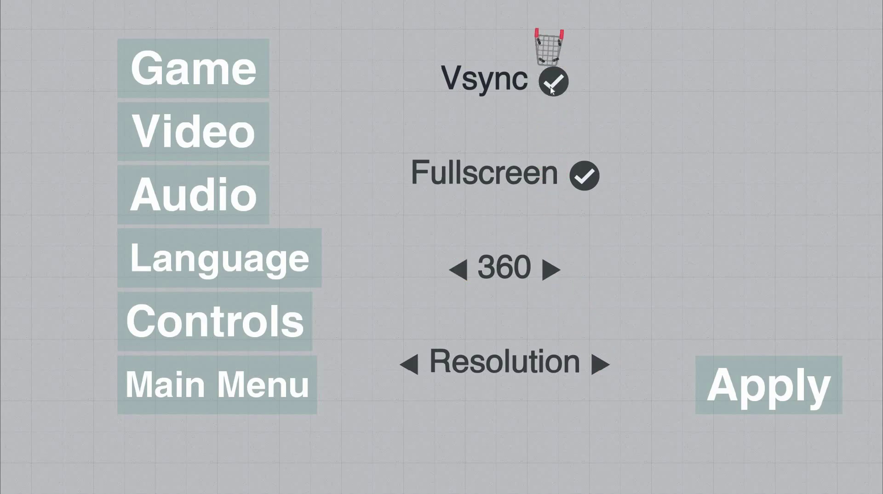
click(551, 89)
click(549, 92)
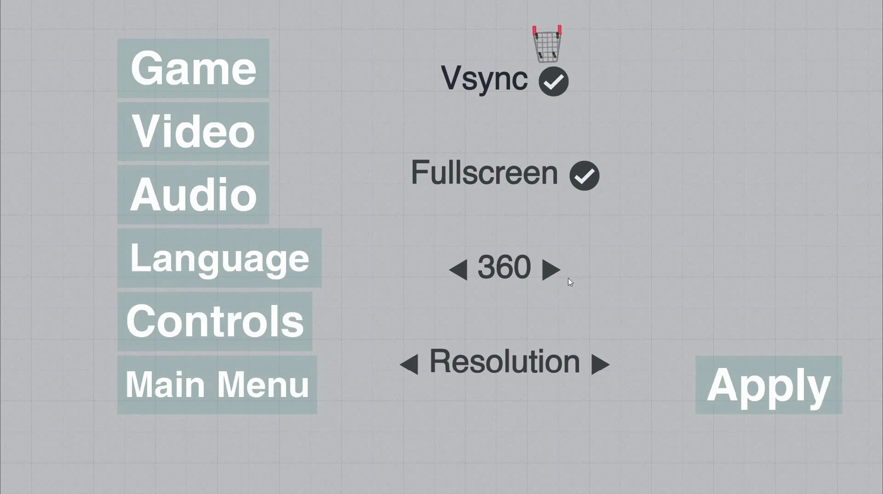
- Step the resolution from 1280 x 720 through 1280 x 1024 and 1366 x 768 to 1440 x 900
click(602, 365)
click(605, 366)
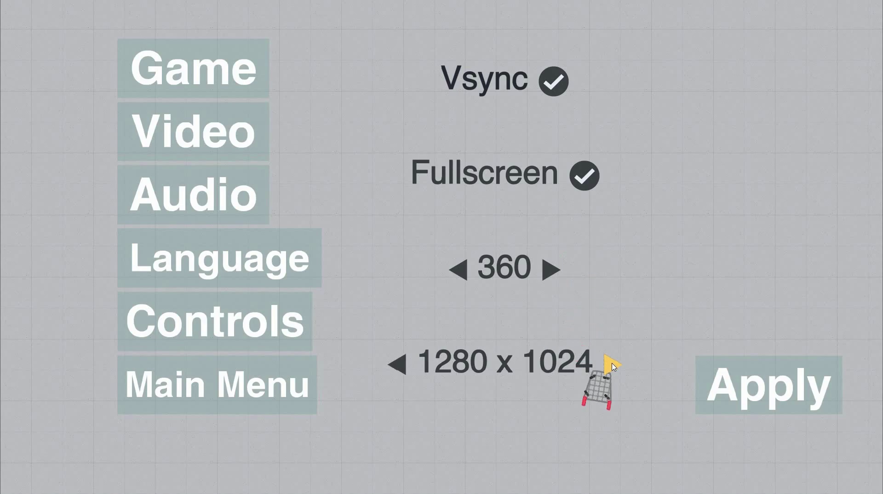
click(613, 367)
key(Right)
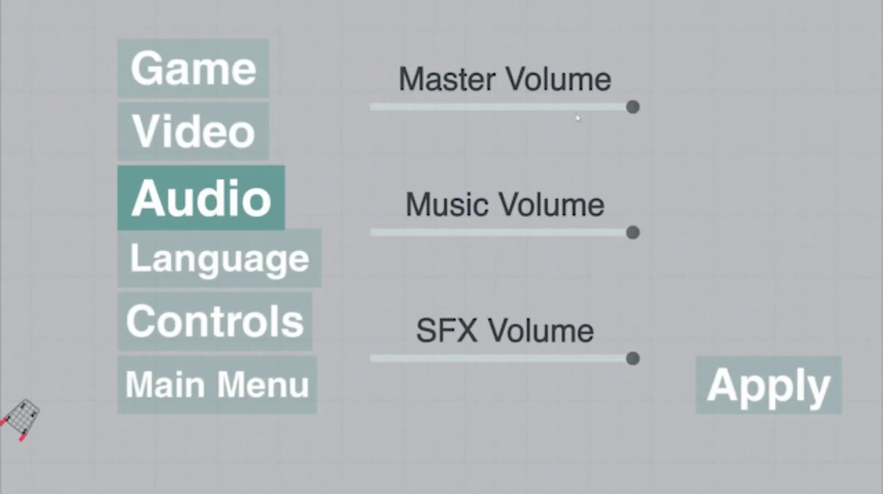
- Nudge the Master Volume slider to about 40% and Music Volume to about 78% with arrow keys
key(Right)
key(Left)
key(Left)
key(Left)
key(Right)
key(Right)
key(Down)
key(Left)
key(Left)
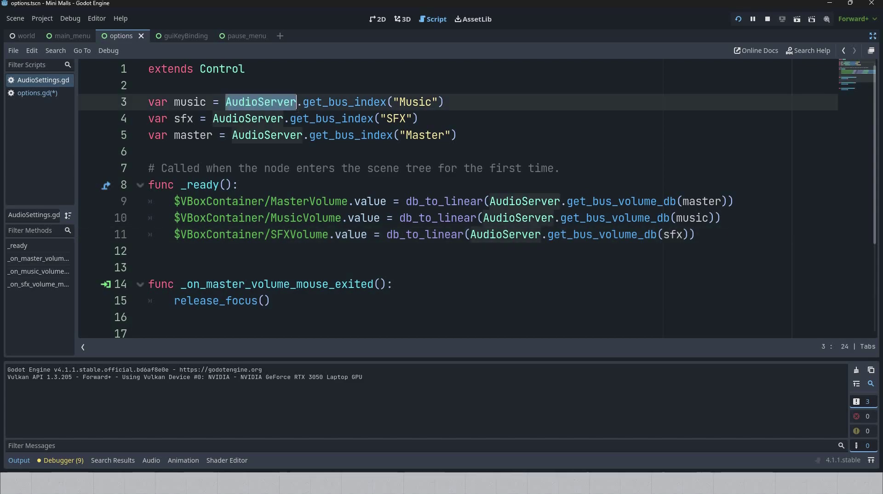
drag(302, 102, 446, 169)
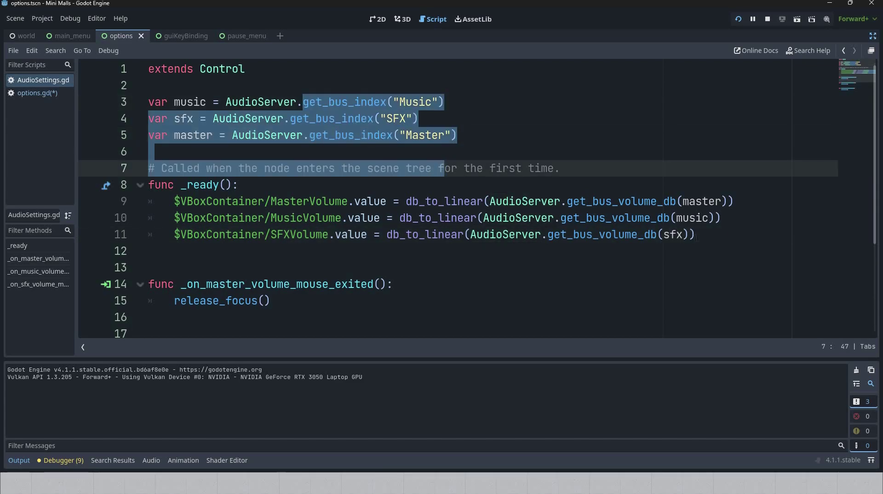
drag(695, 234, 147, 201)
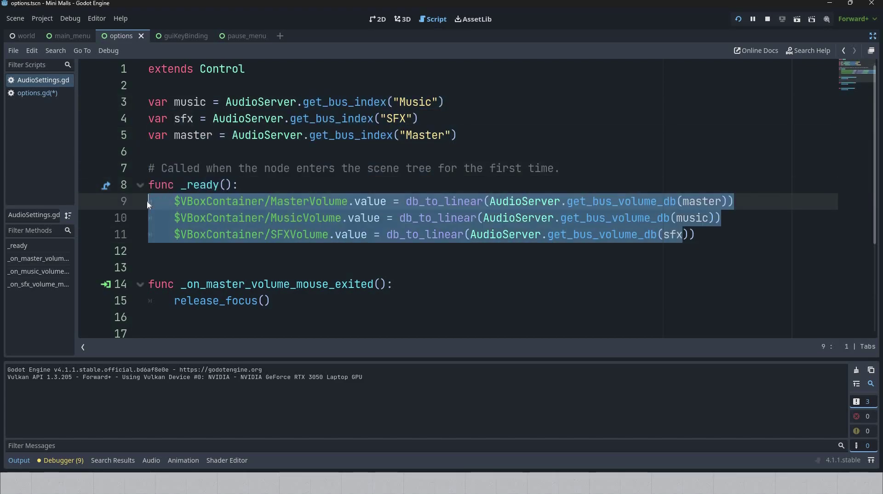
click(402, 218)
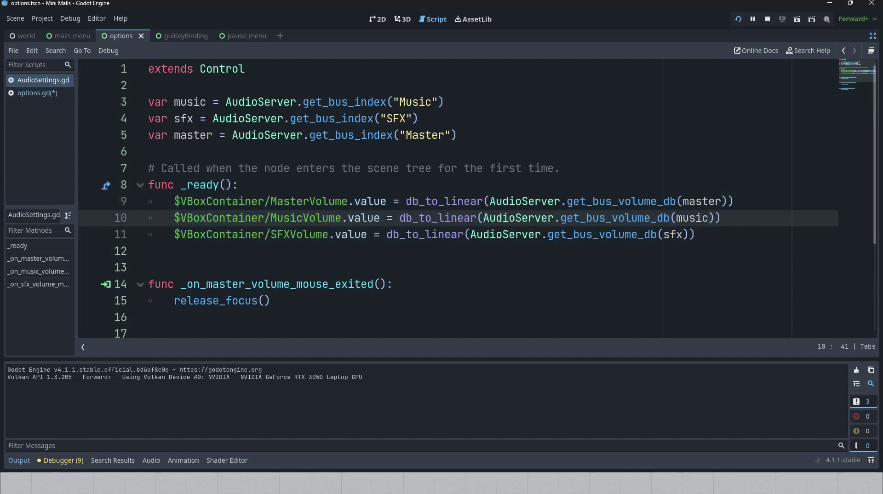
double_click(442, 200)
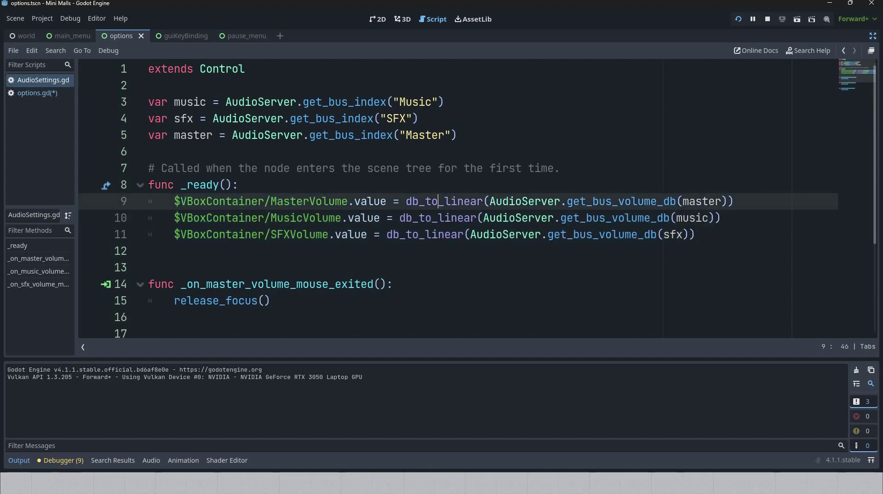
- In options.gd, highlight the AudioServer call on line 118 and open set_bus_volume_db's documentation
click(45, 95)
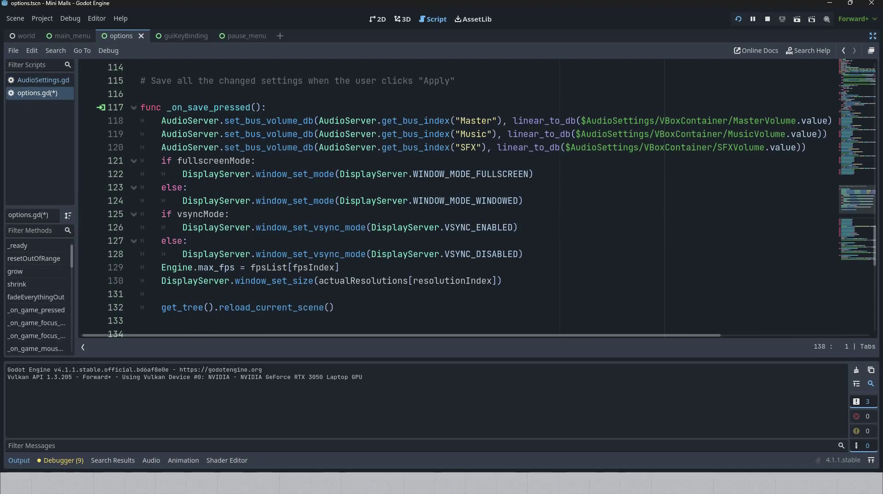
double_click(536, 120)
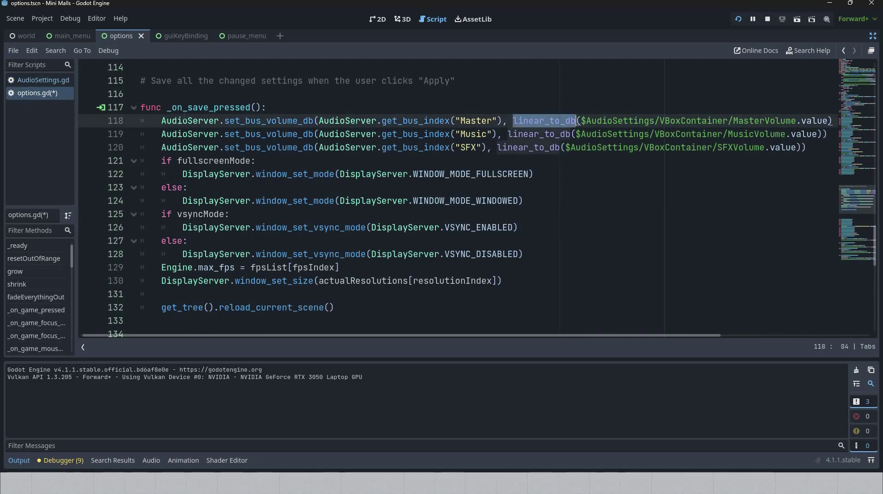
drag(161, 121, 240, 120)
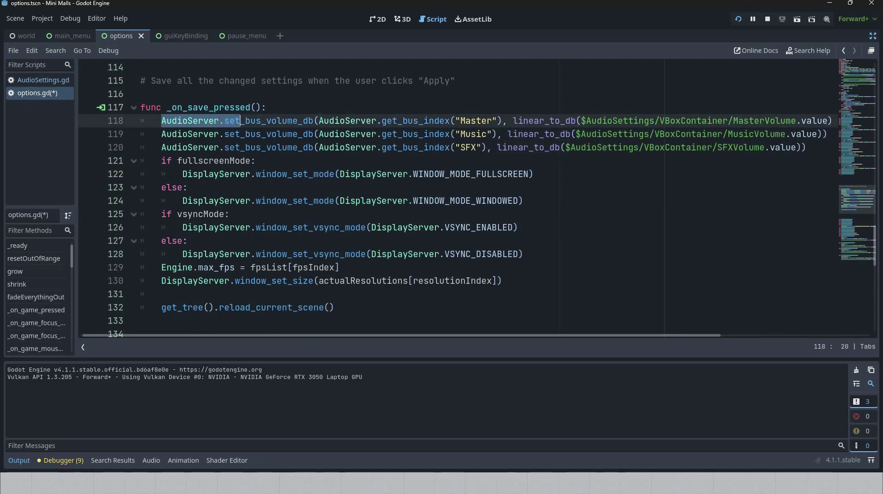
click(303, 121)
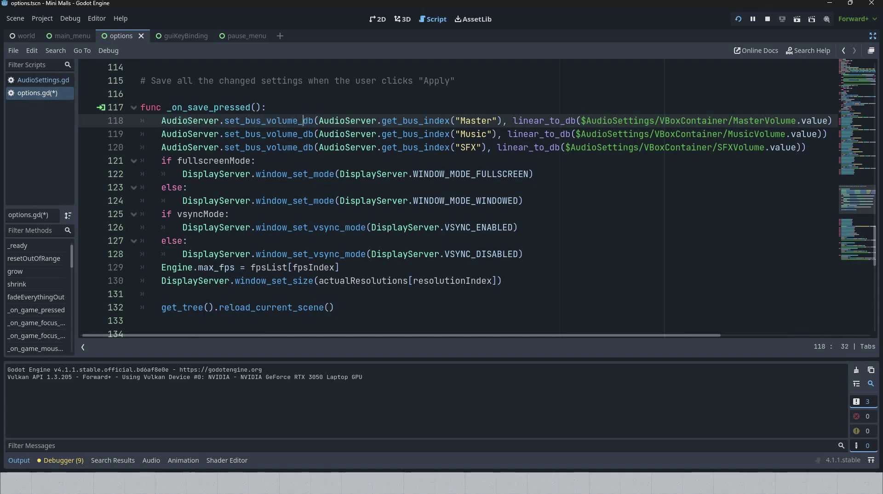
ctrl+click(292, 122)
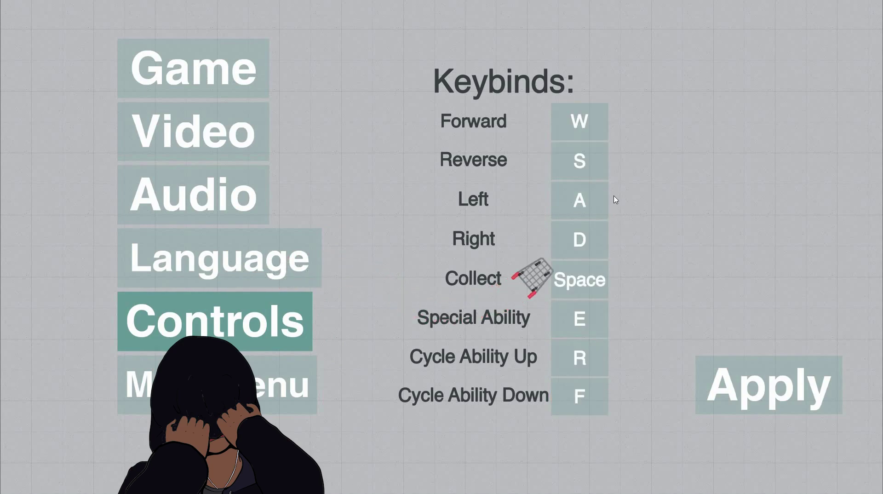
- Try rebinding the Left and Cycle Ability Down keybinds, then bind F back to Cycle Ability Down
click(590, 197)
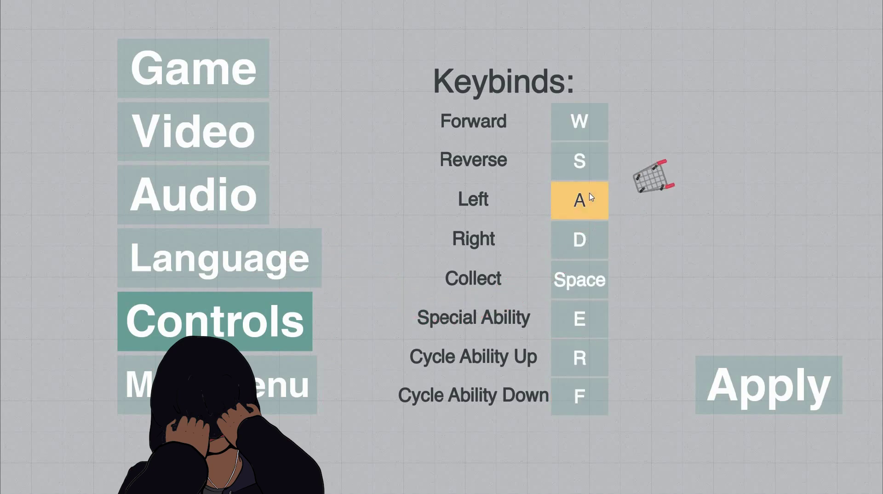
click(600, 235)
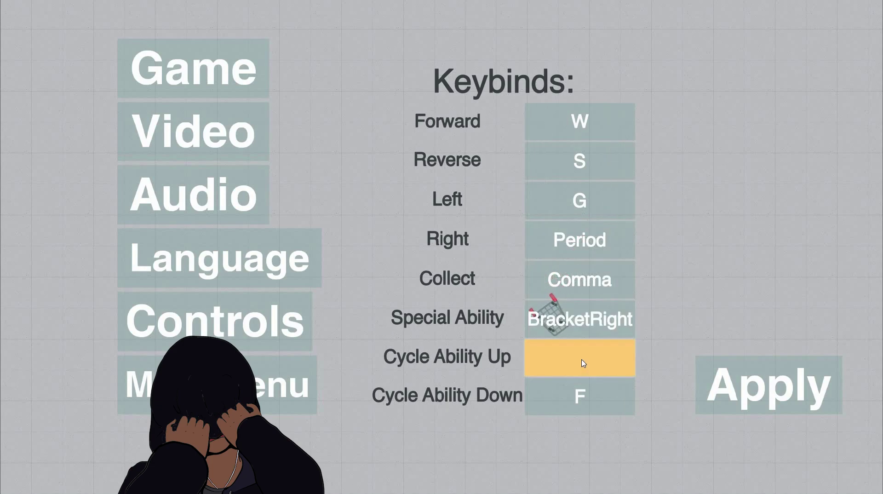
click(584, 397)
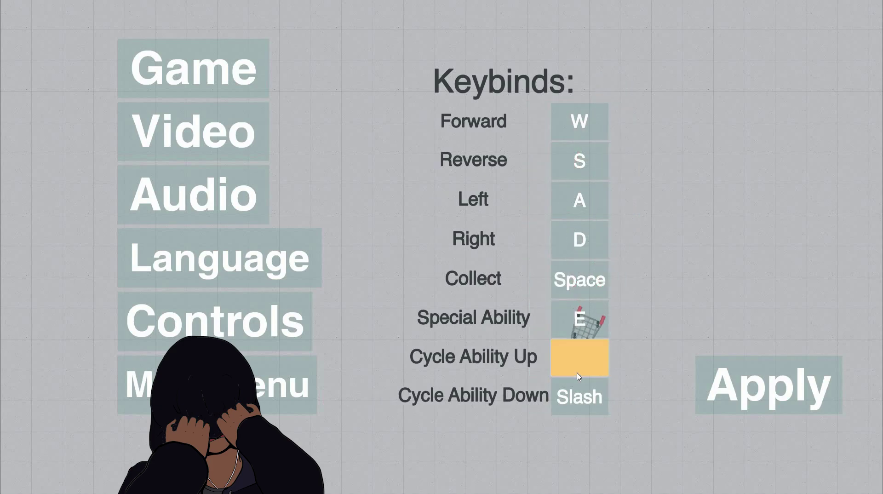
text(R)
click(580, 394)
key(f)
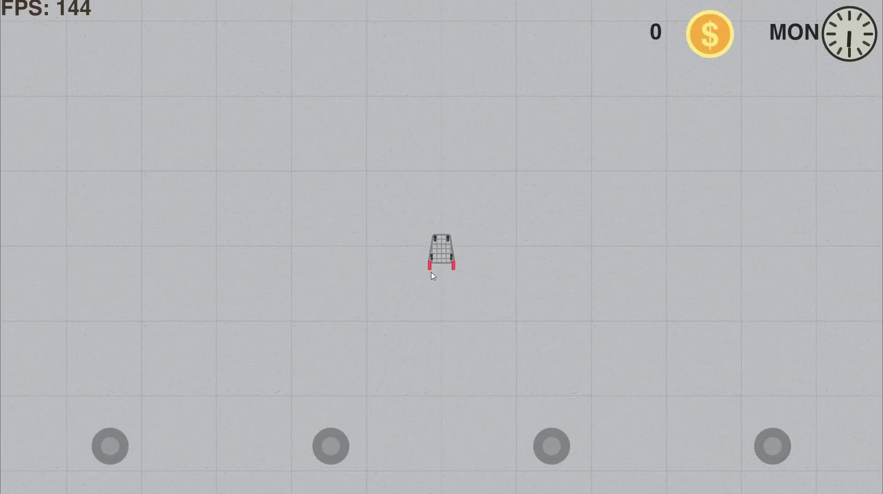
- Restart the level with Escape and steer the trolley with arrow keys into the blueberry bin
key(Escape)
key(Escape)
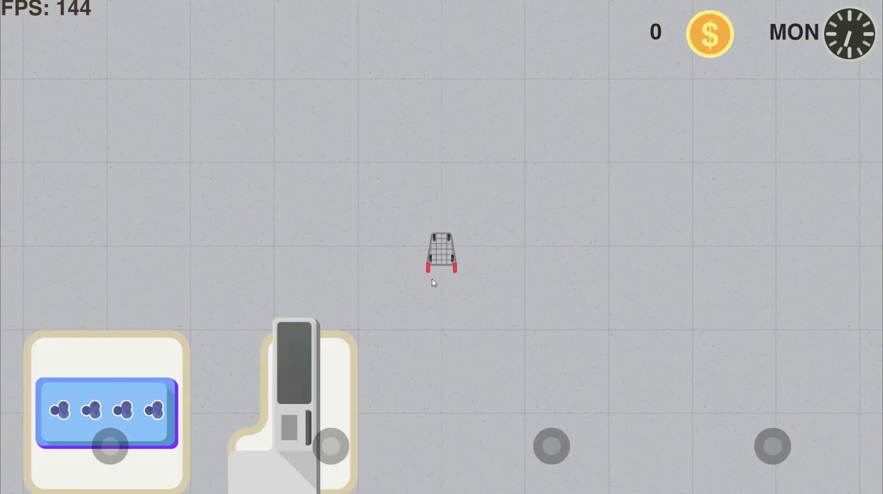
key(Up)
key(Left)
key(Down)
key(Left)
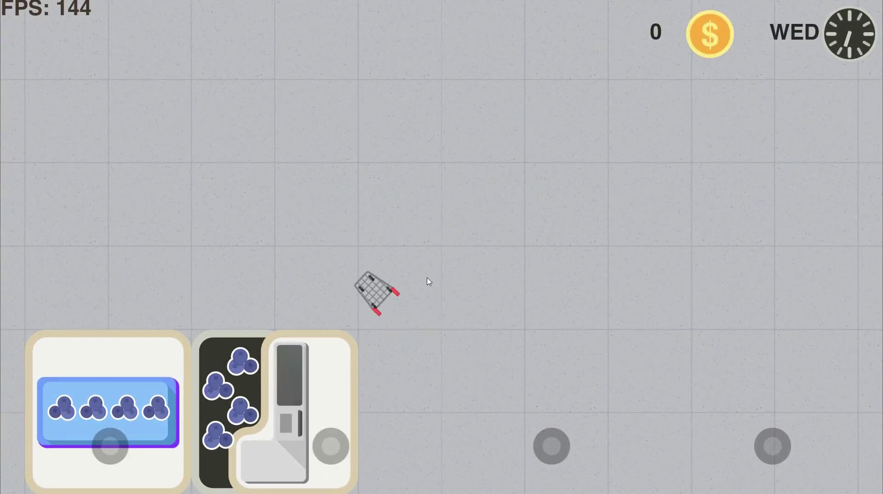
key(Down)
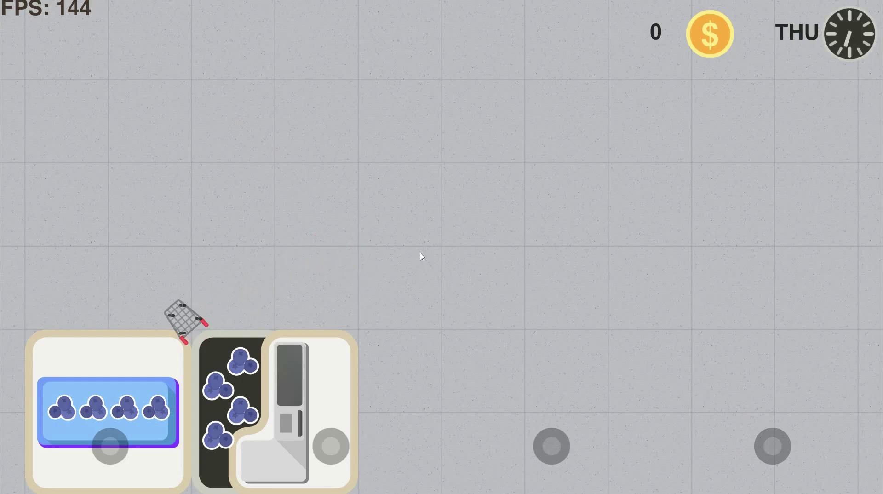
key(Right)
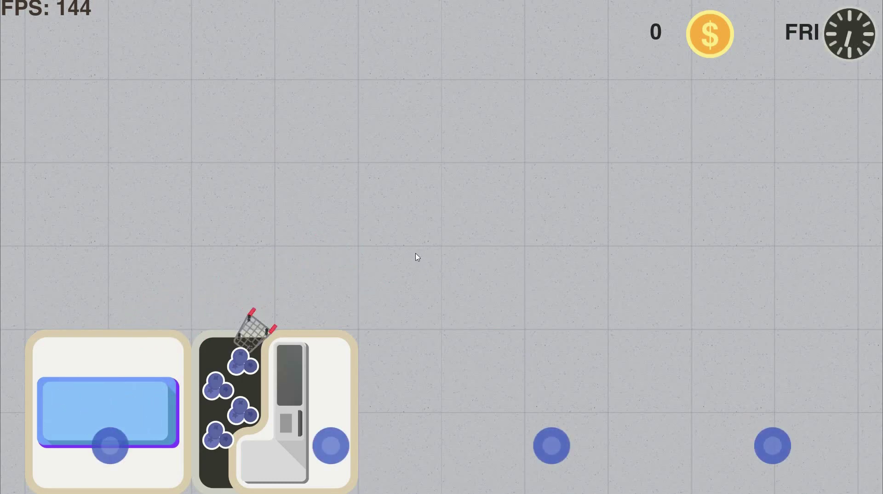
key(Up)
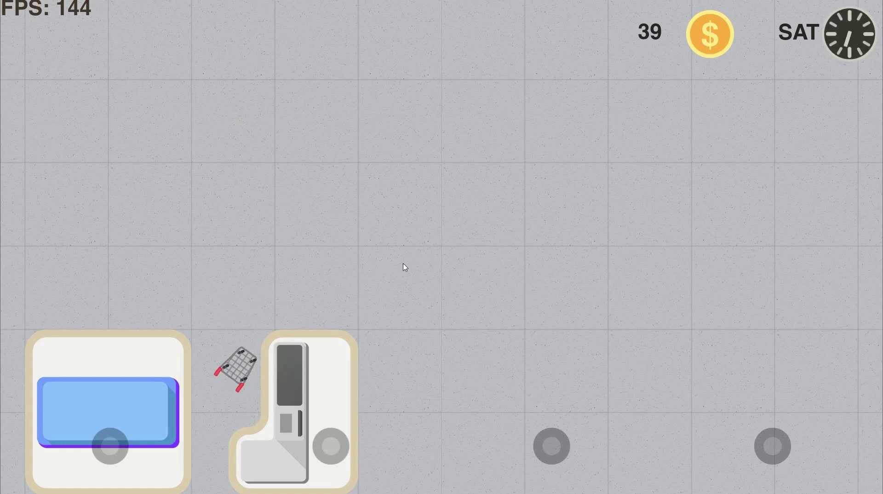